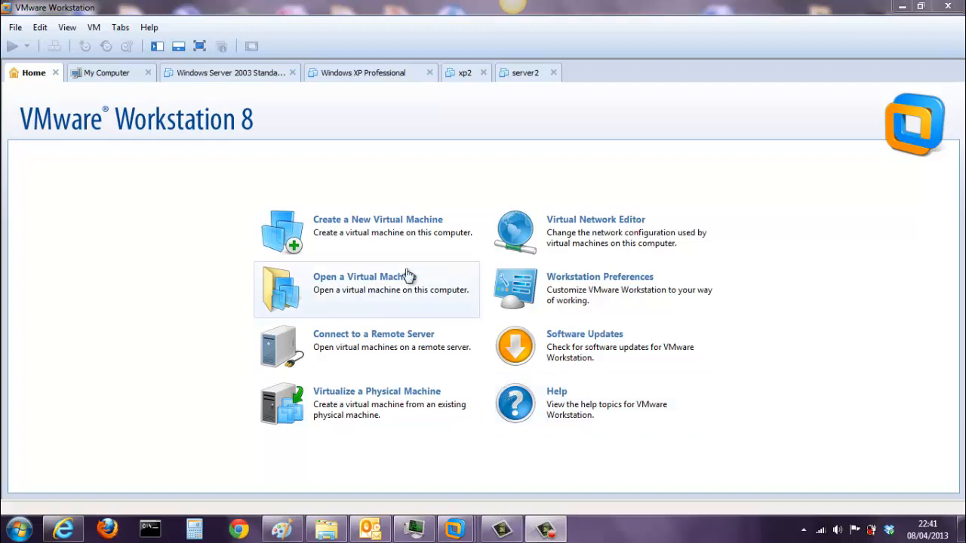
- Start creating a new virtual machine with the Custom (advanced) configuration and Workstation 8.0 hardware compatibility
left_click(335, 225)
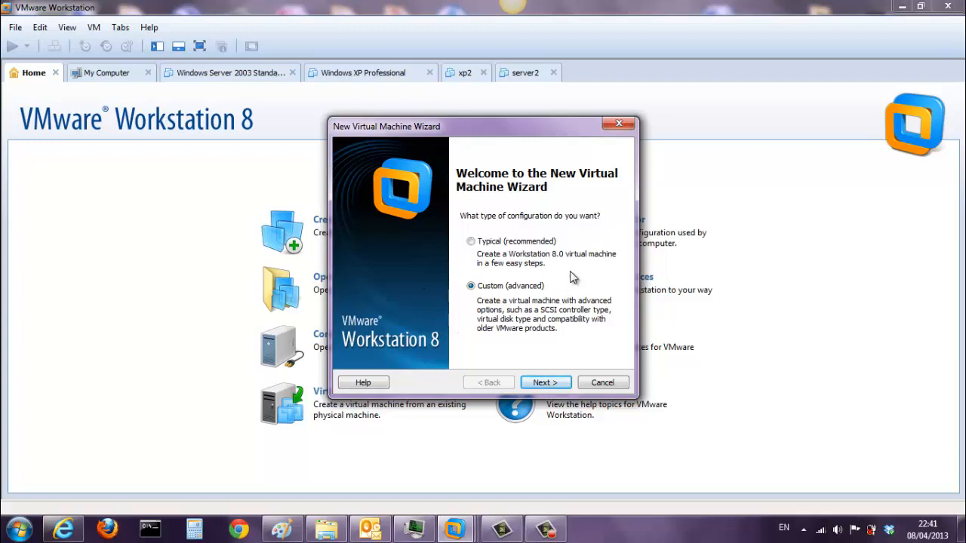
left_click(547, 388)
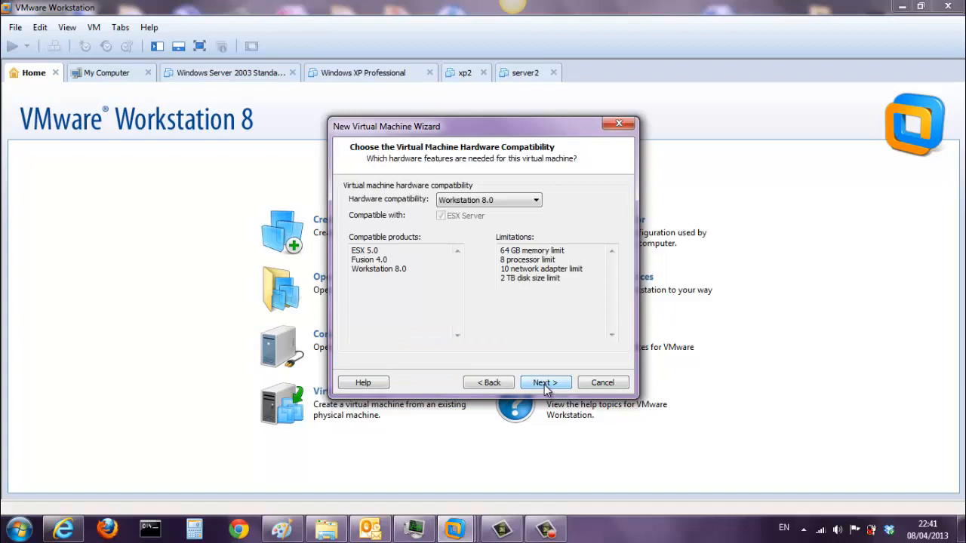
left_click(548, 388)
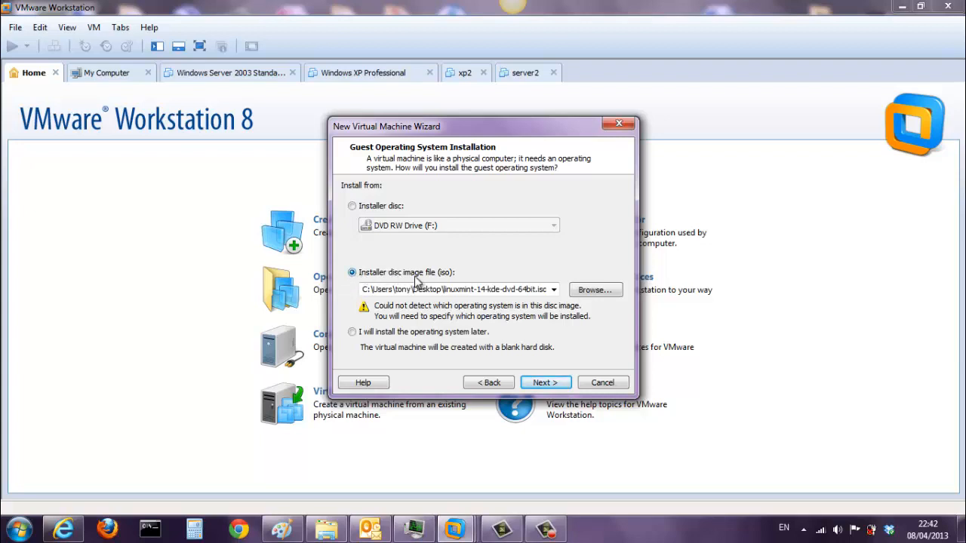
- Choose the linuxmint-14-kde-dvd-64bit ISO from the Desktop as the installer disc image
left_click(595, 291)
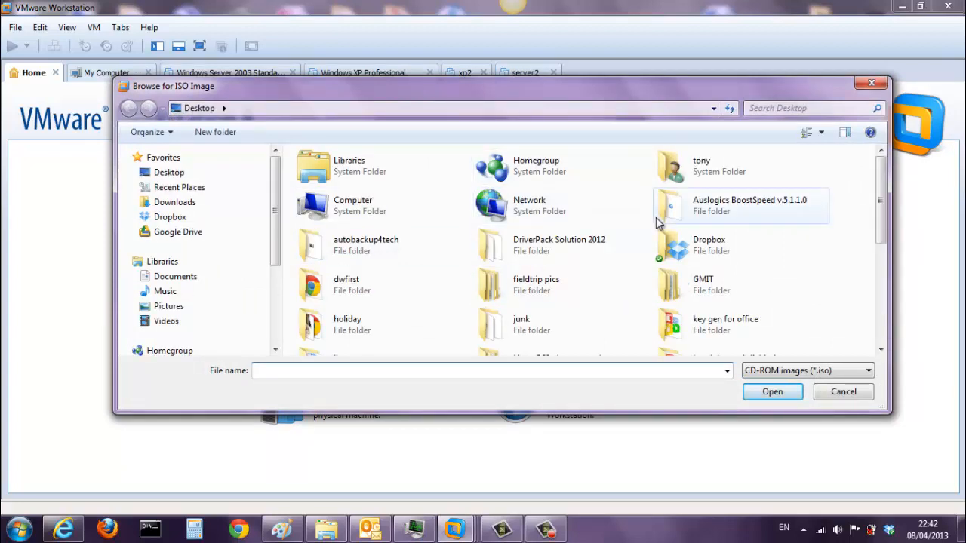
left_click_drag(883, 205, 888, 332)
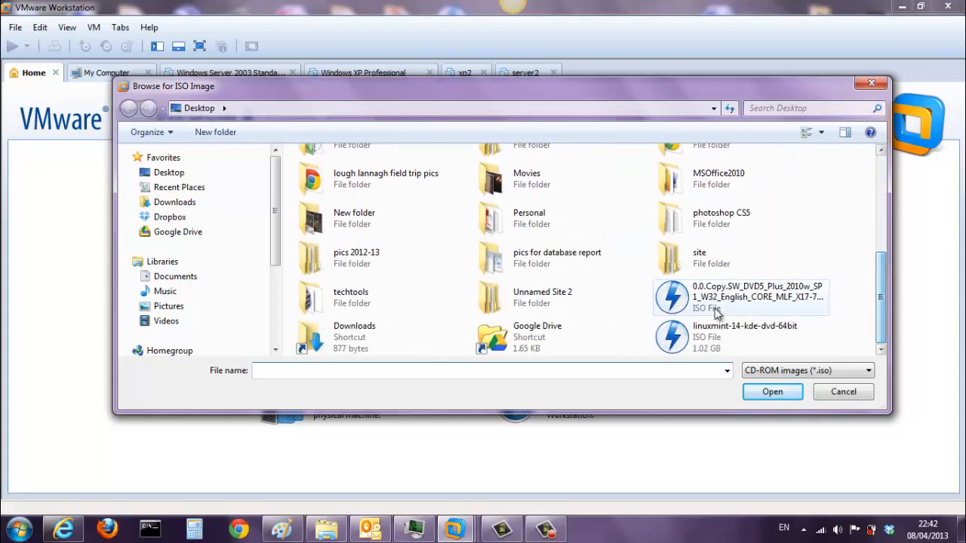
left_click(671, 344)
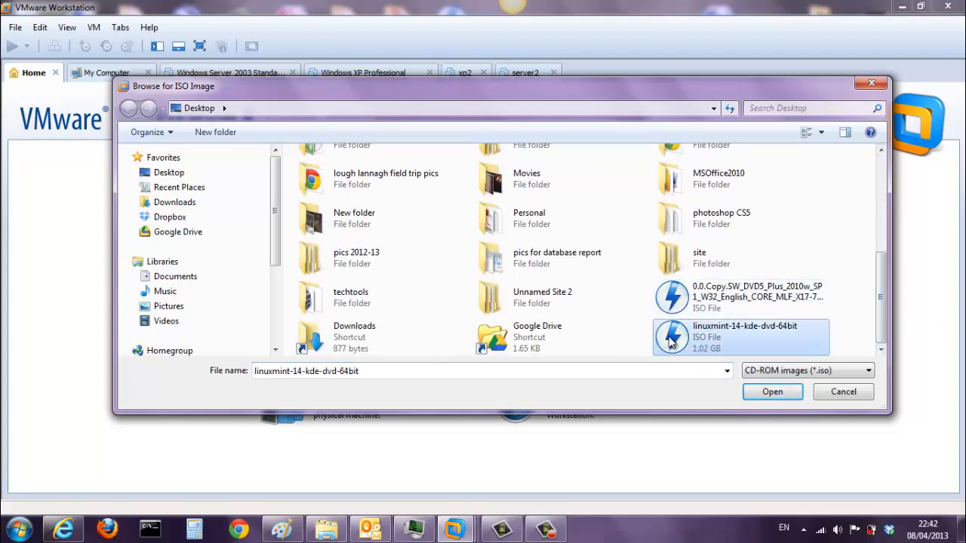
left_click(762, 394)
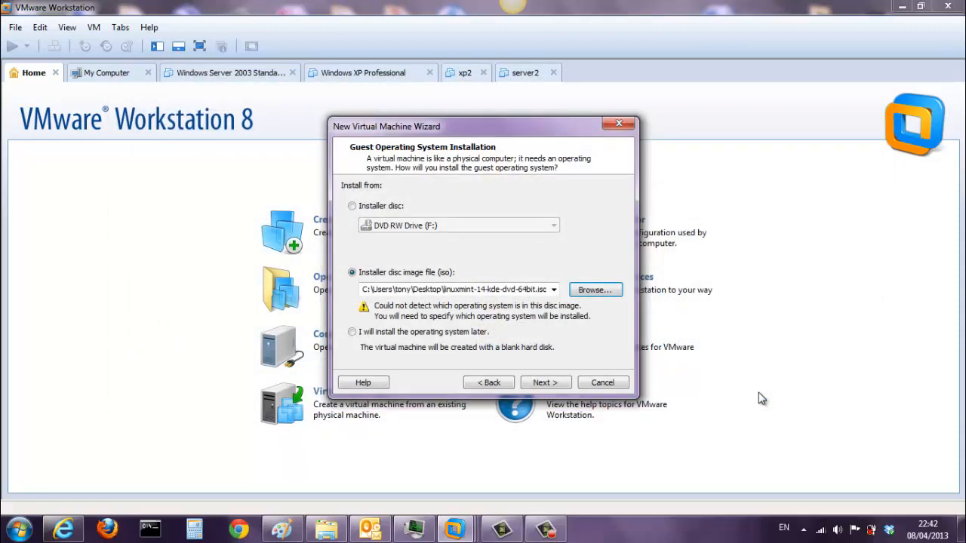
left_click(545, 383)
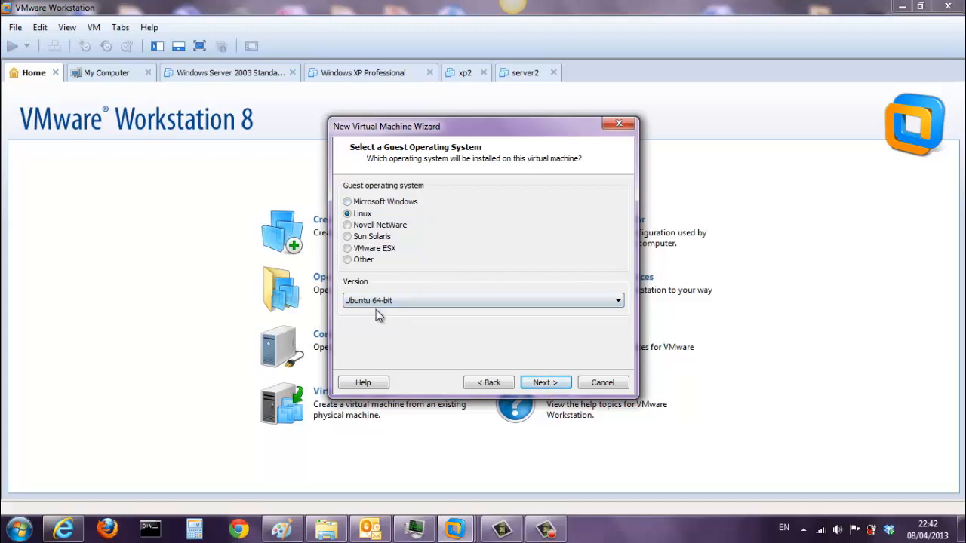
- Accept Linux, Ubuntu 64-bit as the guest operating system and name the virtual machine "linux mint"
left_click(547, 383)
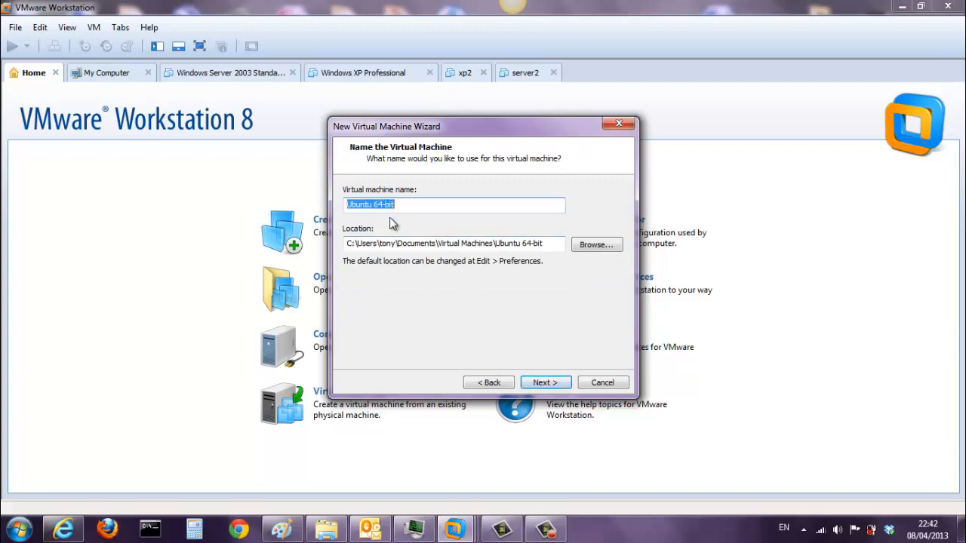
type("l")
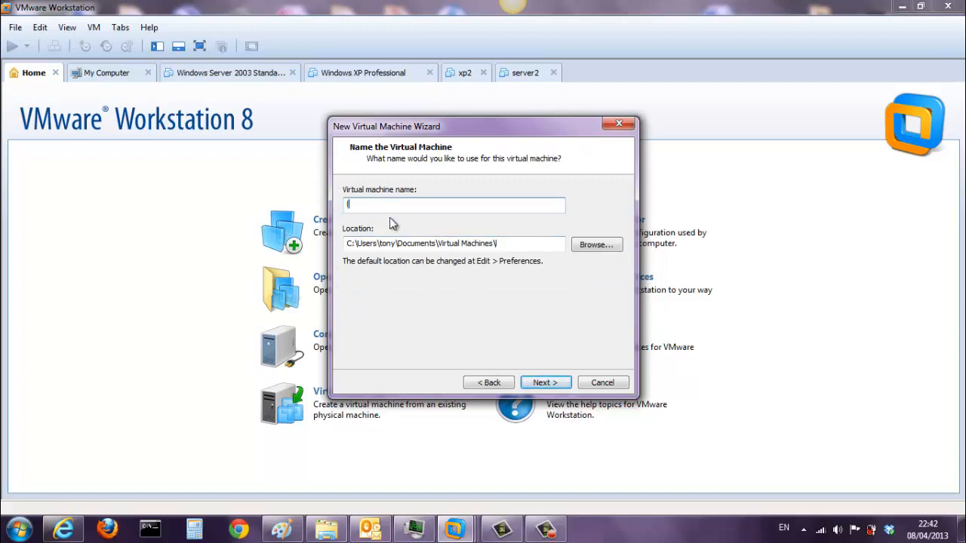
type("inux mint")
left_click(545, 384)
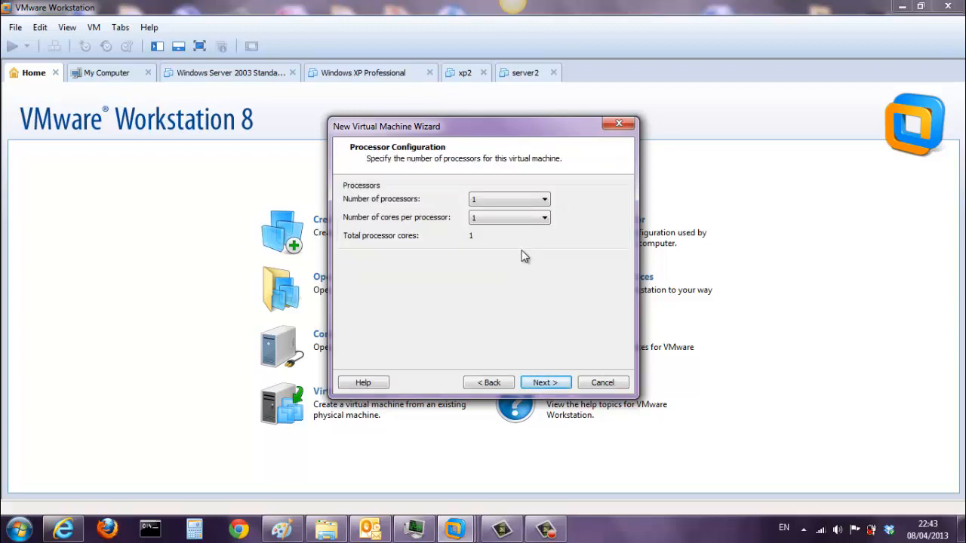
- Keep one single-core processor and 1024 MB of memory, and give the virtual machine no network connection
left_click(547, 384)
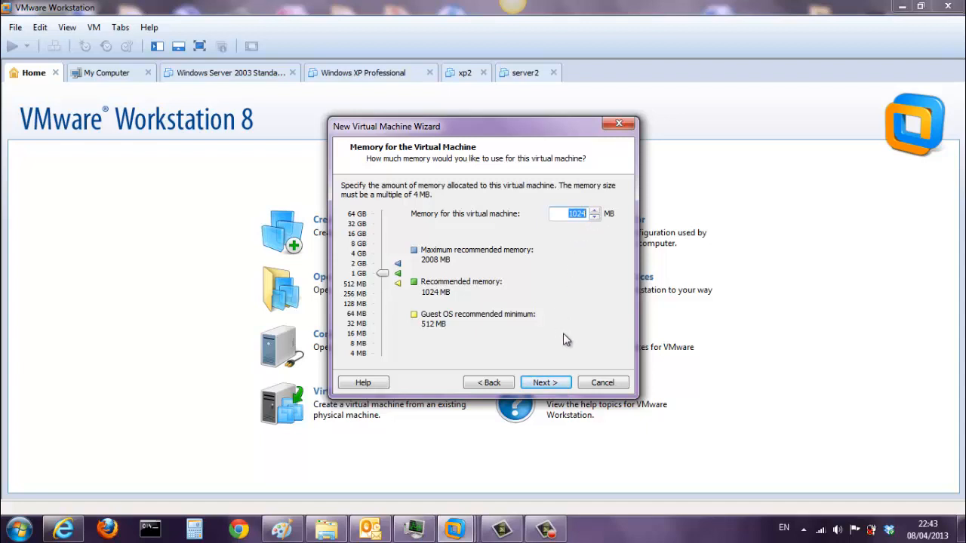
left_click(541, 385)
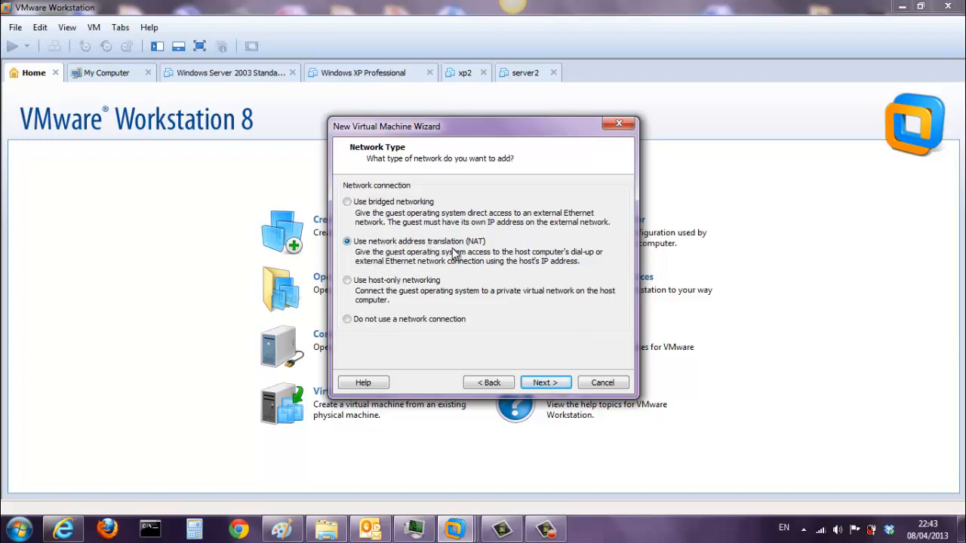
left_click(348, 320)
left_click(545, 384)
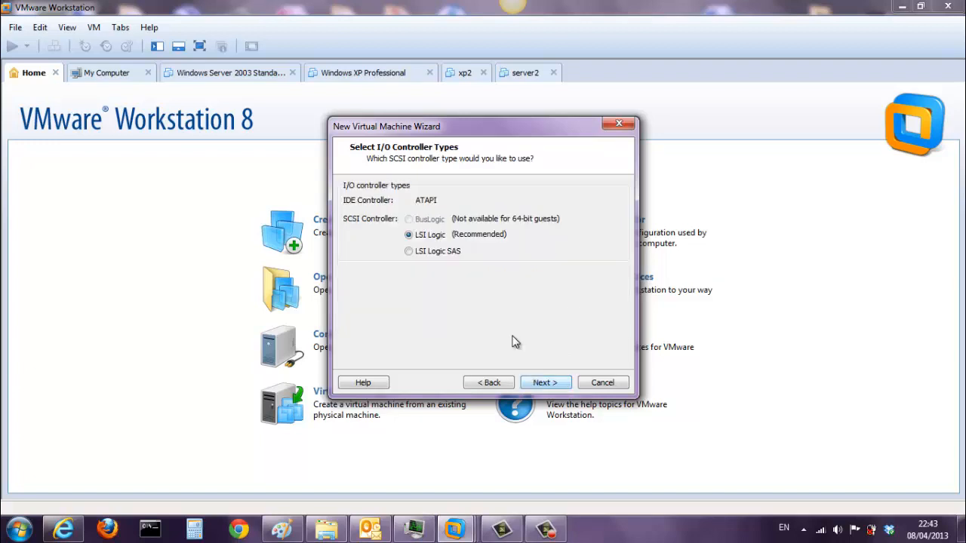
- Accept the LSI Logic controller and create a new virtual disk of type SCSI
left_click(545, 384)
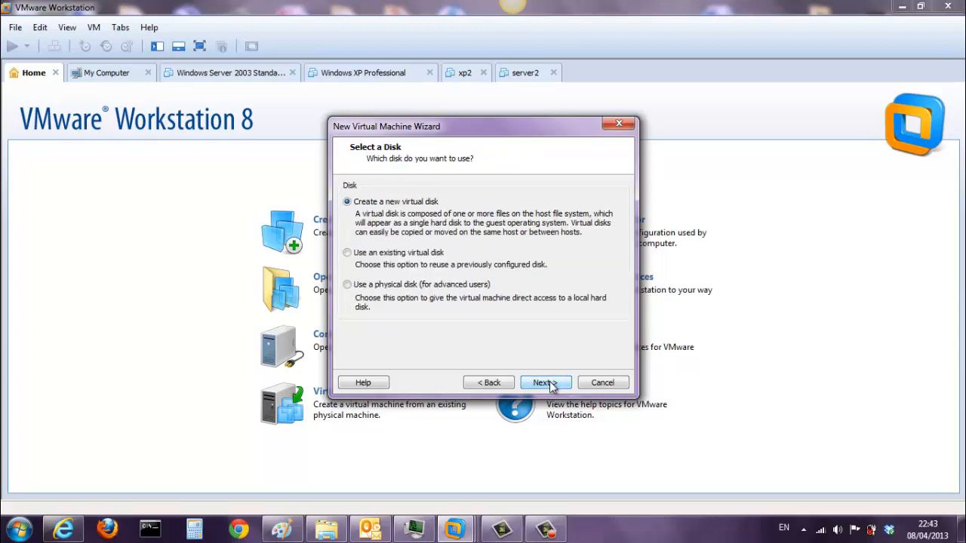
left_click(544, 383)
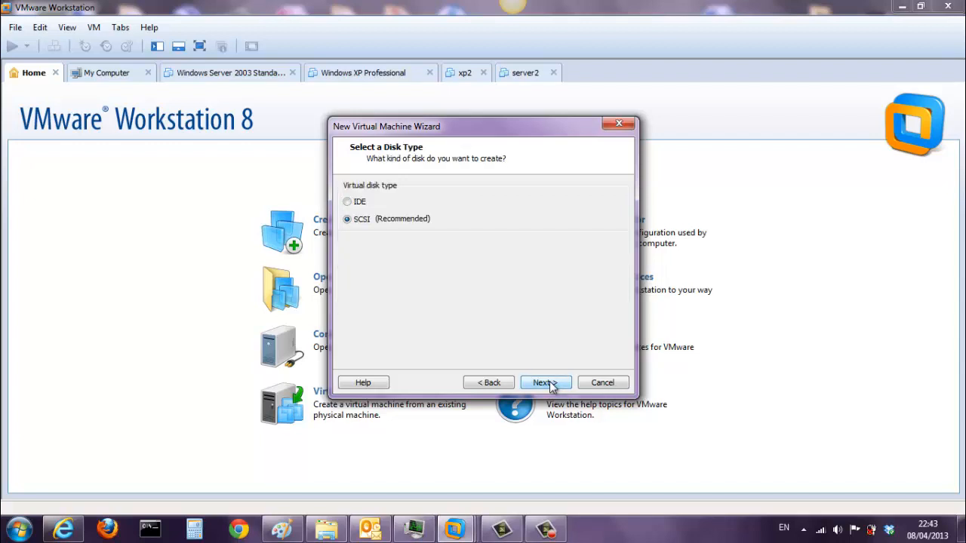
left_click(545, 383)
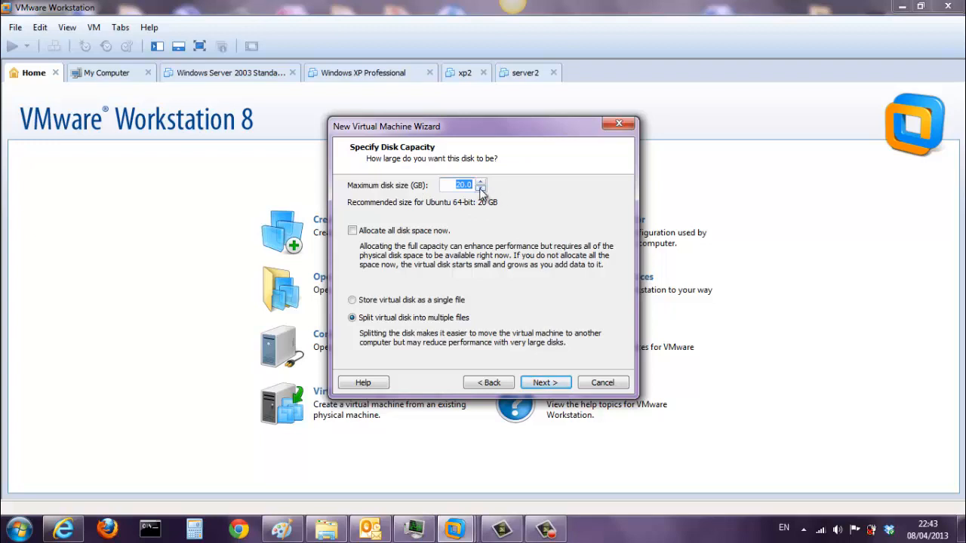
- Set the maximum disk size to 7 GB, split into multiple files, with all disk space allocated now
left_click(480, 189)
left_click(480, 188)
left_click(480, 189)
left_click(480, 189)
left_click(480, 188)
left_click(353, 231)
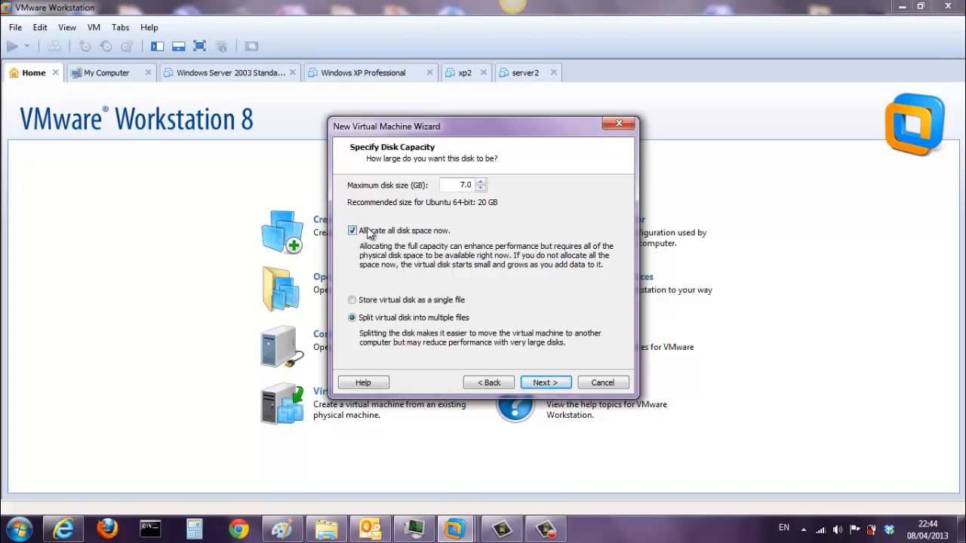
left_click(544, 384)
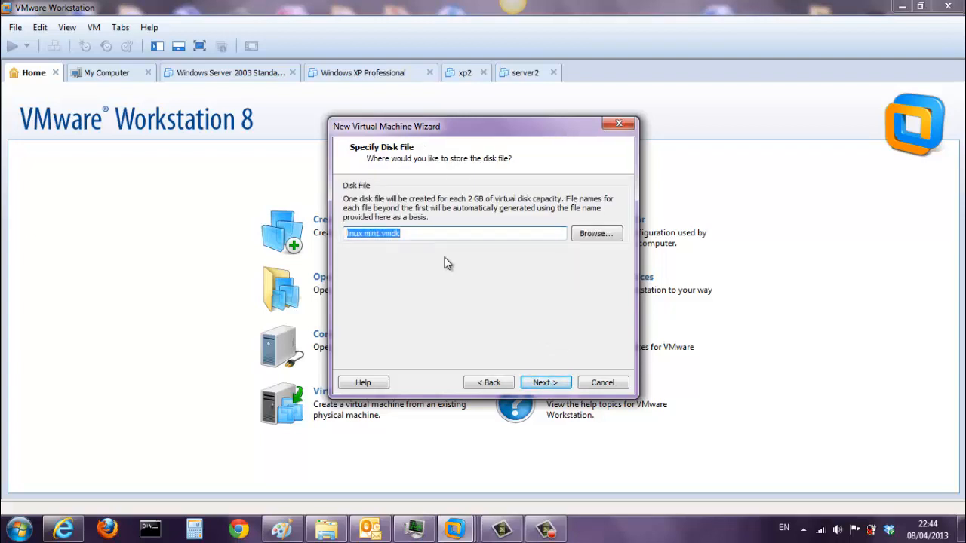
- Keep linux mint.vmdk as the disk file and create the virtual machine, powering it on after creation
left_click(544, 383)
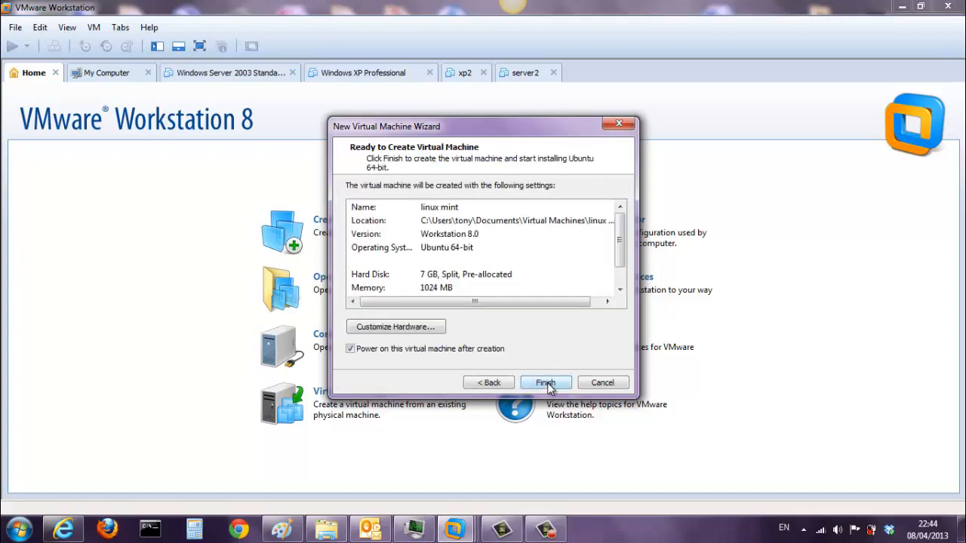
left_click(545, 382)
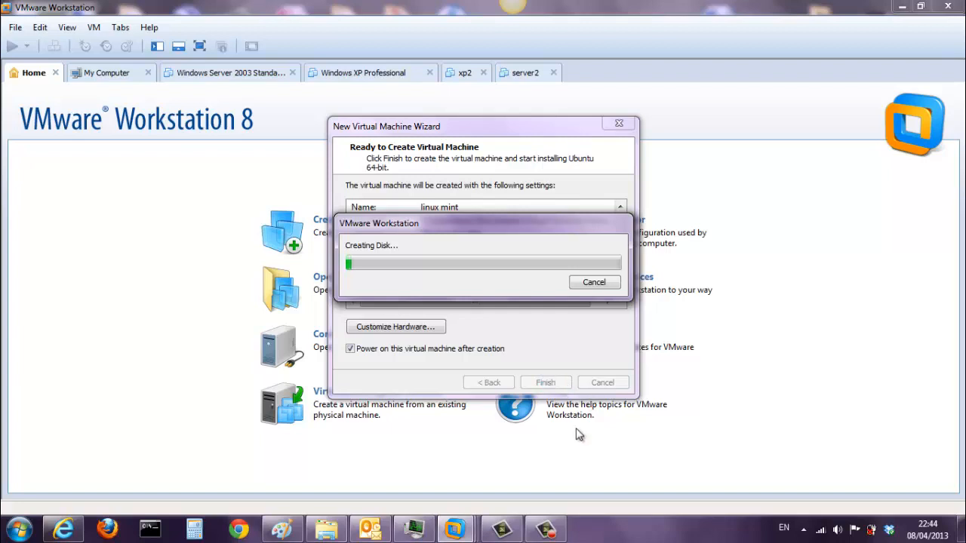
left_click(545, 530)
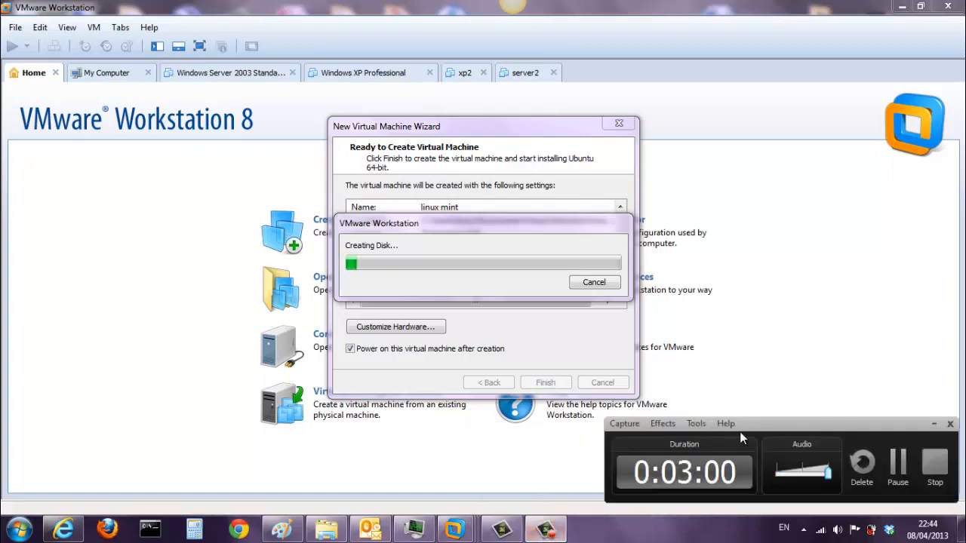
left_click(895, 458)
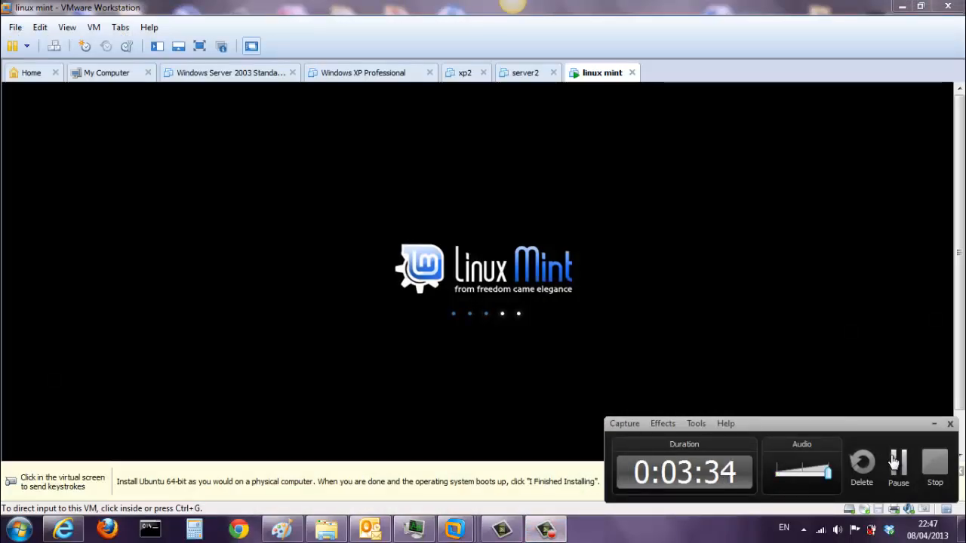
left_click(895, 462)
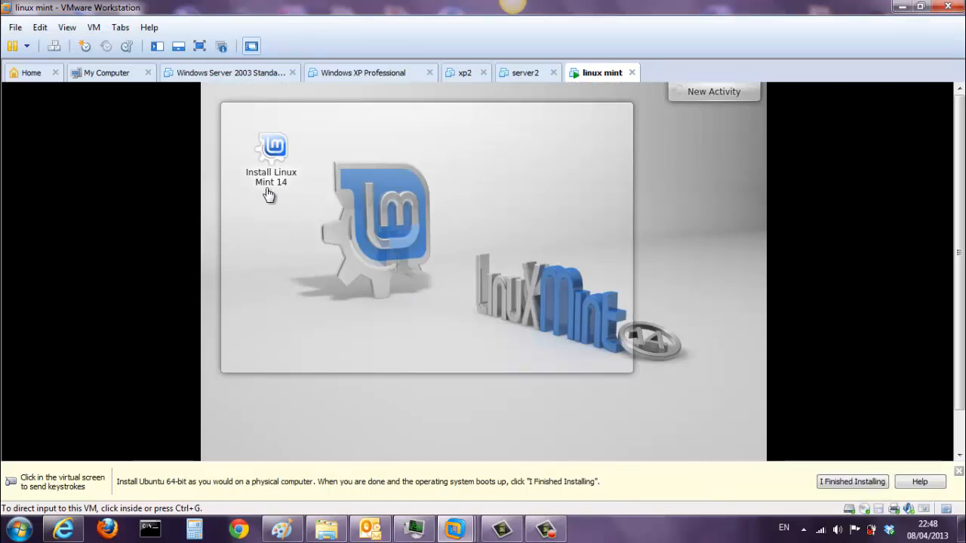
- Launch the Linux Mint 14 installer from the guest desktop and choose English as the installation language
left_click(274, 148)
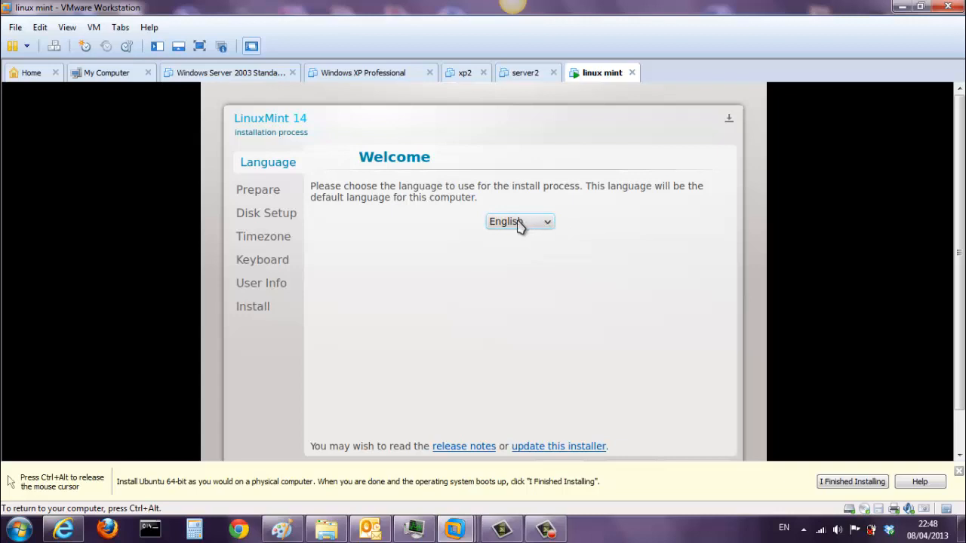
left_click(549, 224)
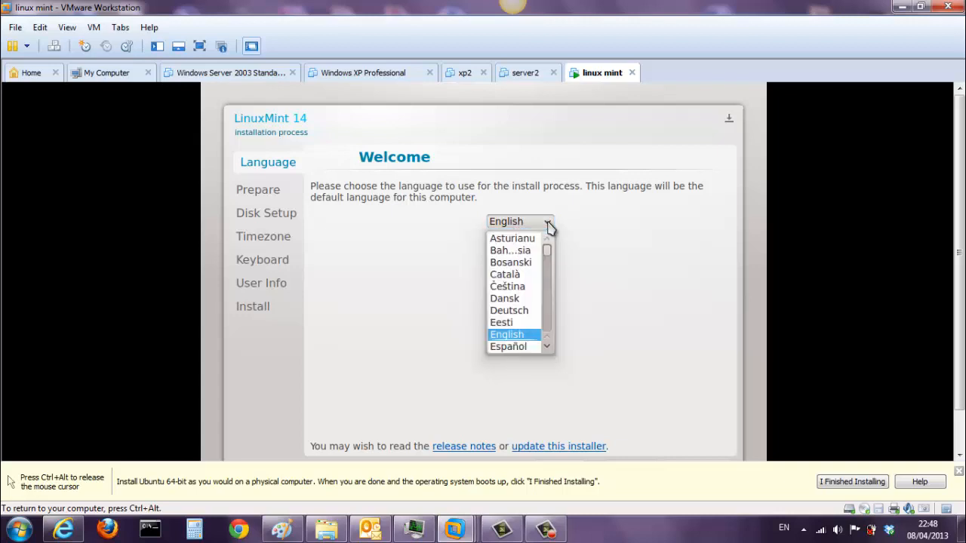
left_click(512, 336)
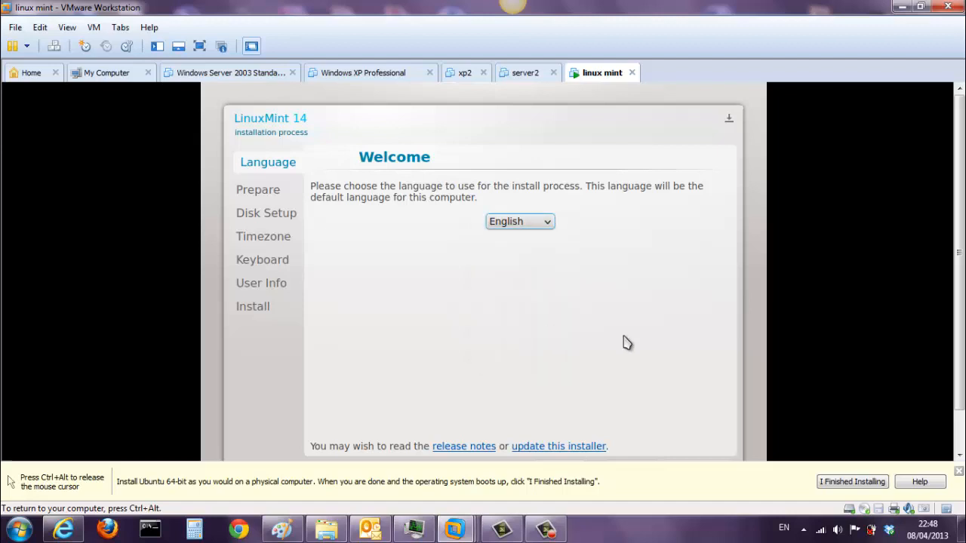
scroll(959, 209, "down", 2)
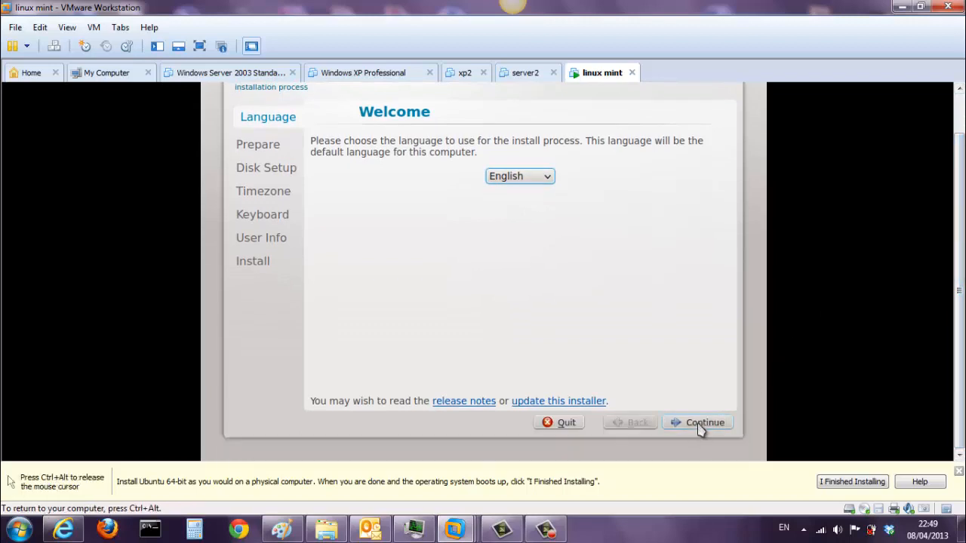
left_click(699, 423)
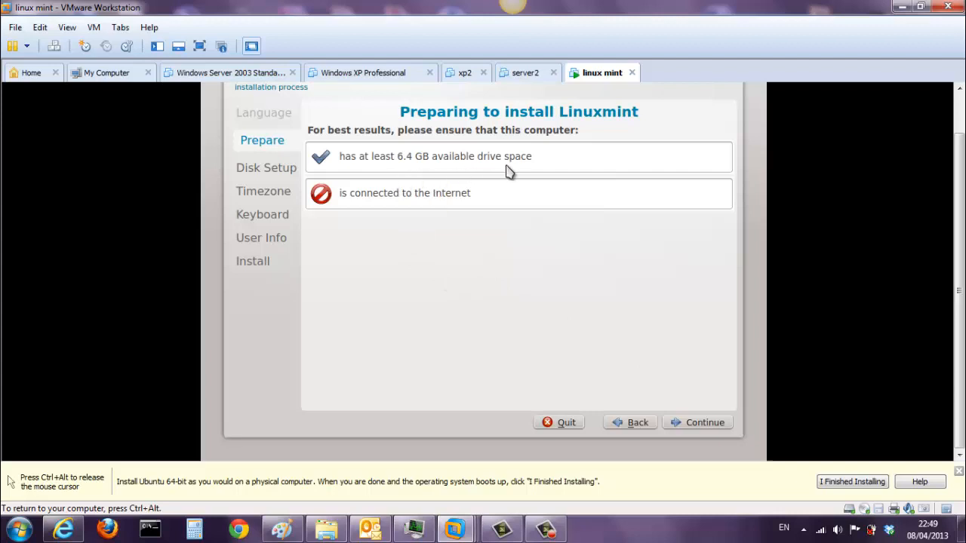
- Continue past the preparation check and start a guided installation that uses the entire SCSI3 disk
left_click(696, 425)
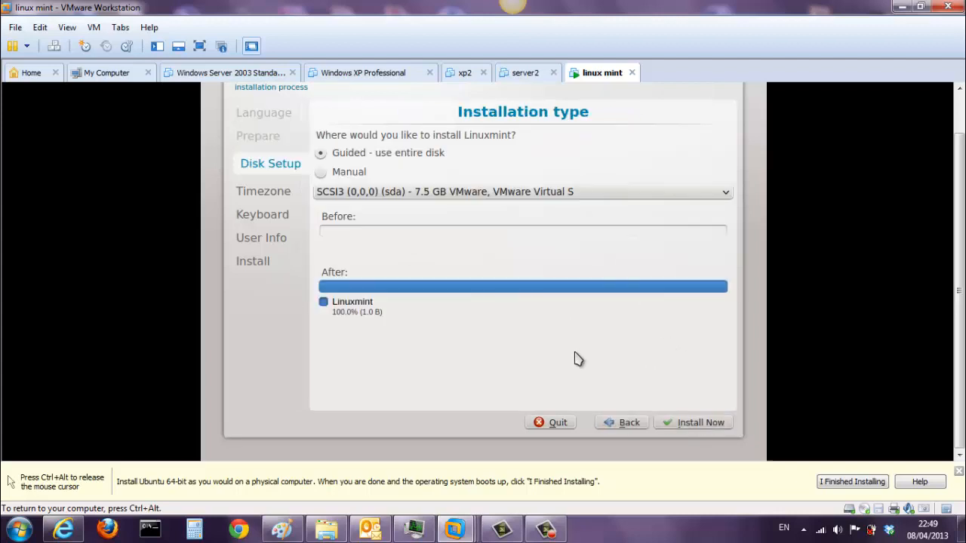
left_click(685, 425)
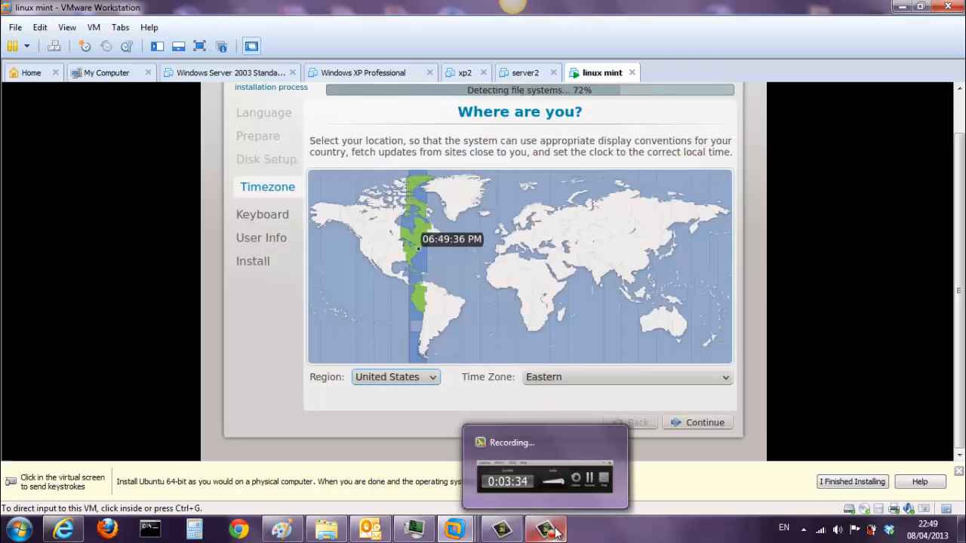
- Set the installer's region to Ireland with Ireland Time and continue to the keyboard layout
left_click(378, 455)
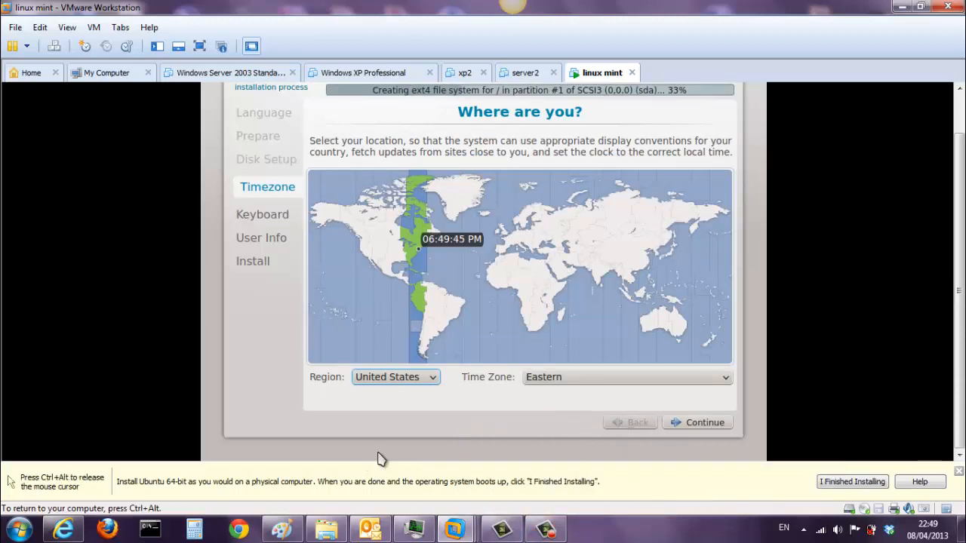
left_click(436, 383)
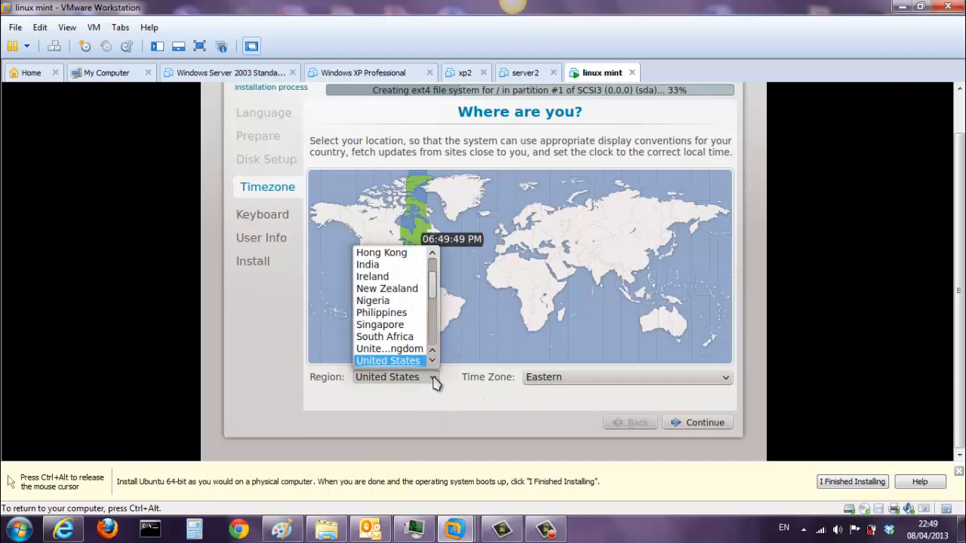
left_click(381, 279)
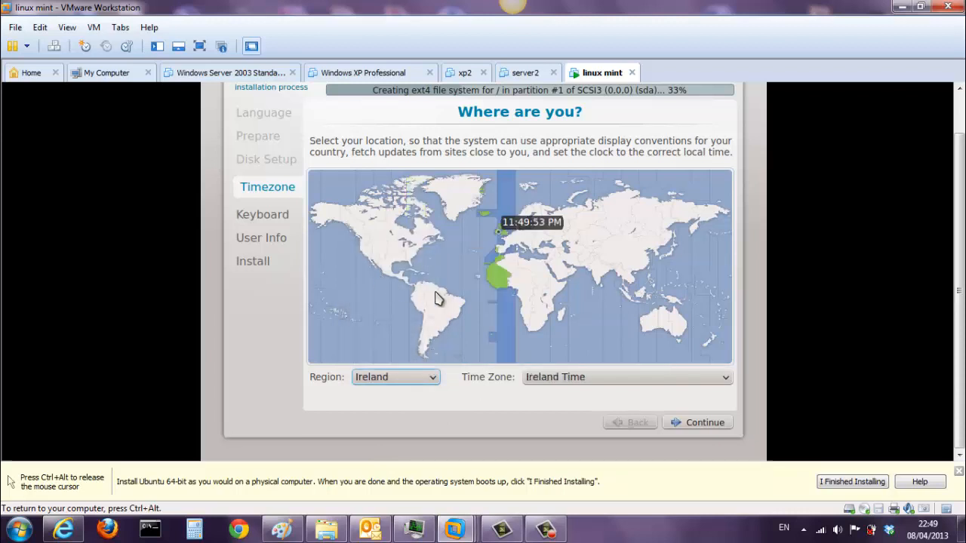
left_click(690, 424)
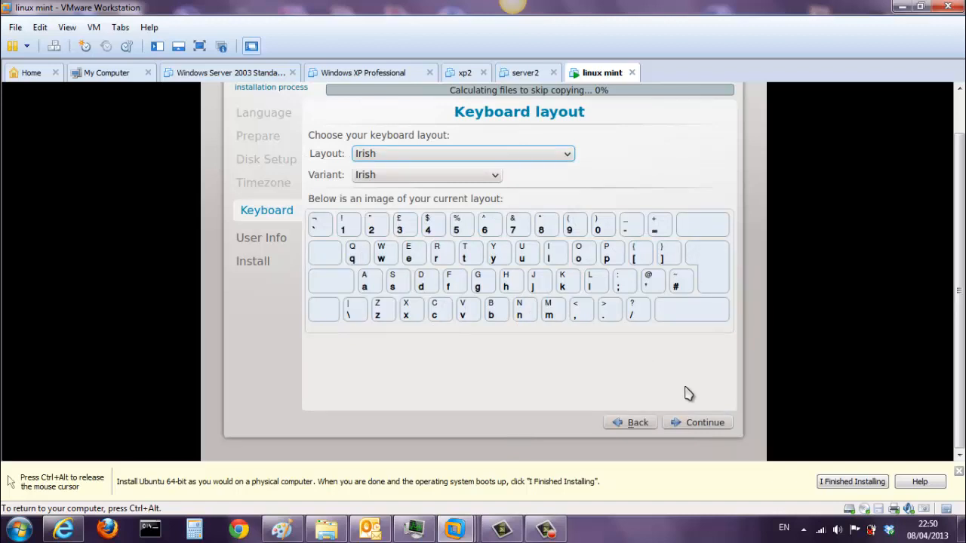
- Accept the Irish keyboard layout and enter the user's name in the user information form
left_click(699, 427)
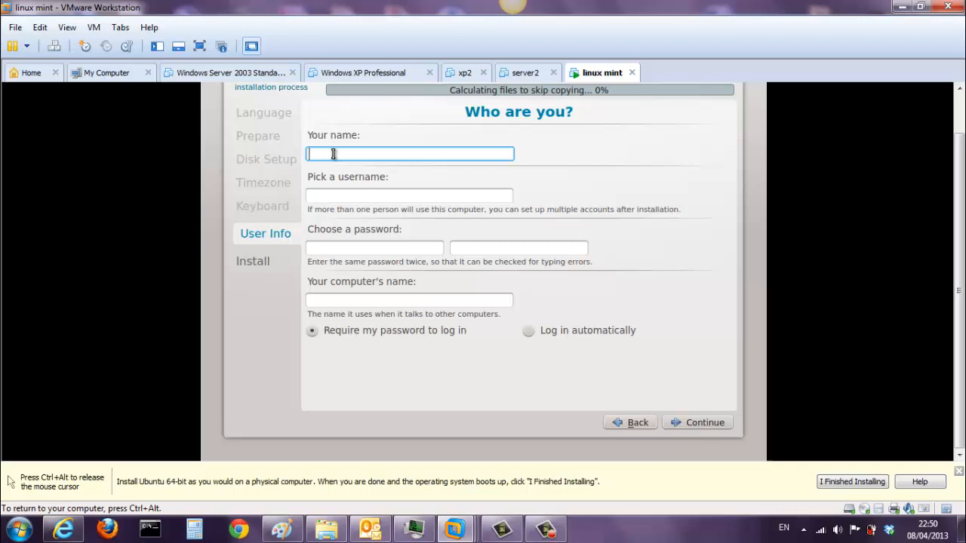
type("to")
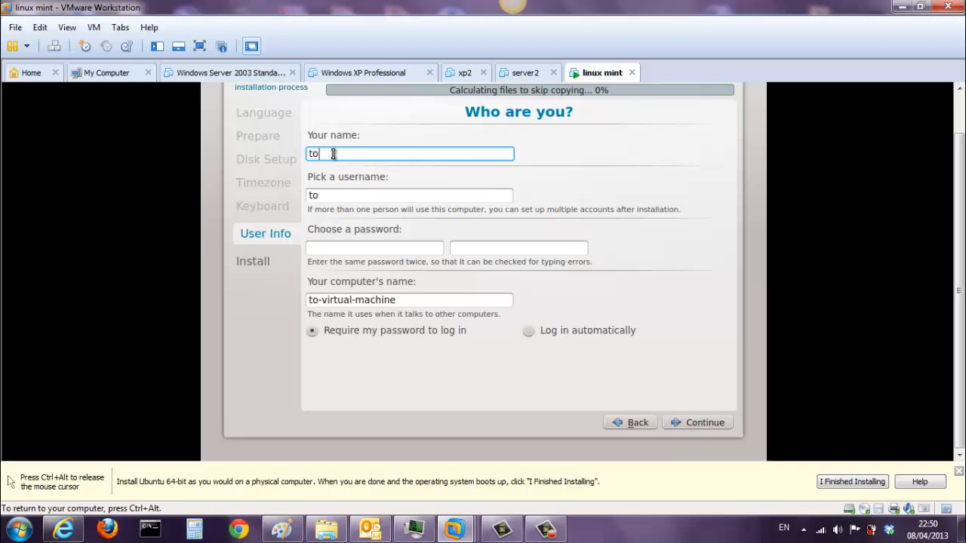
type("ny")
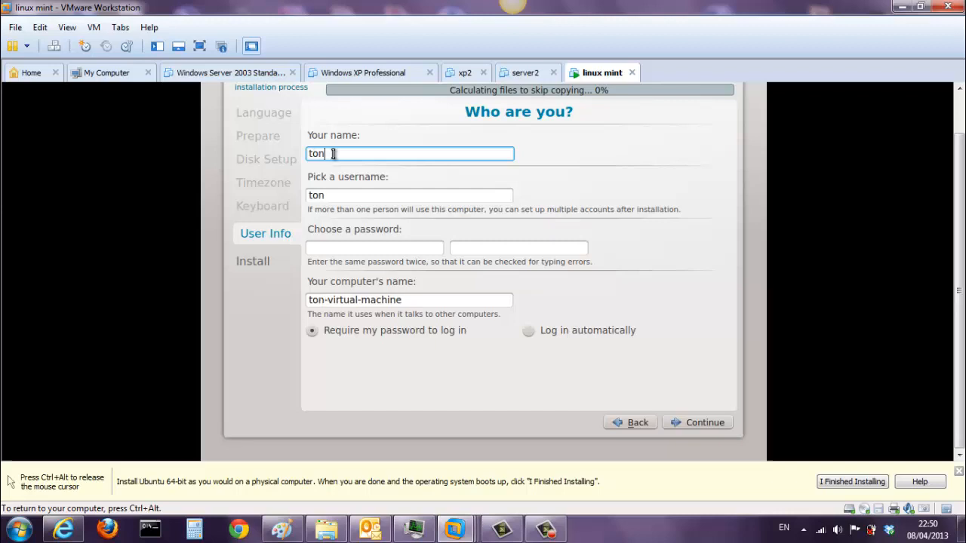
- Enter the account password in both password fields, keep the password required for login, and continue the installation
left_click(328, 249)
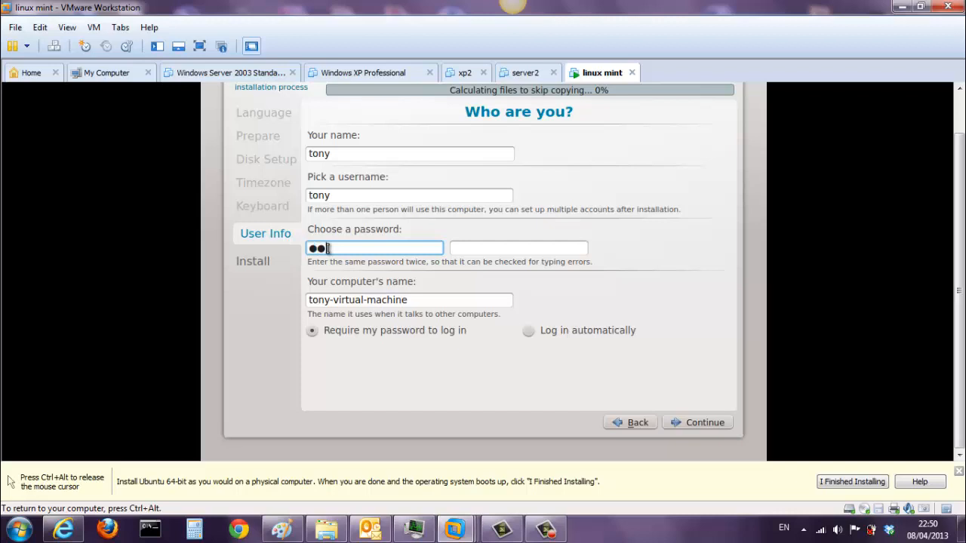
key("Tab")
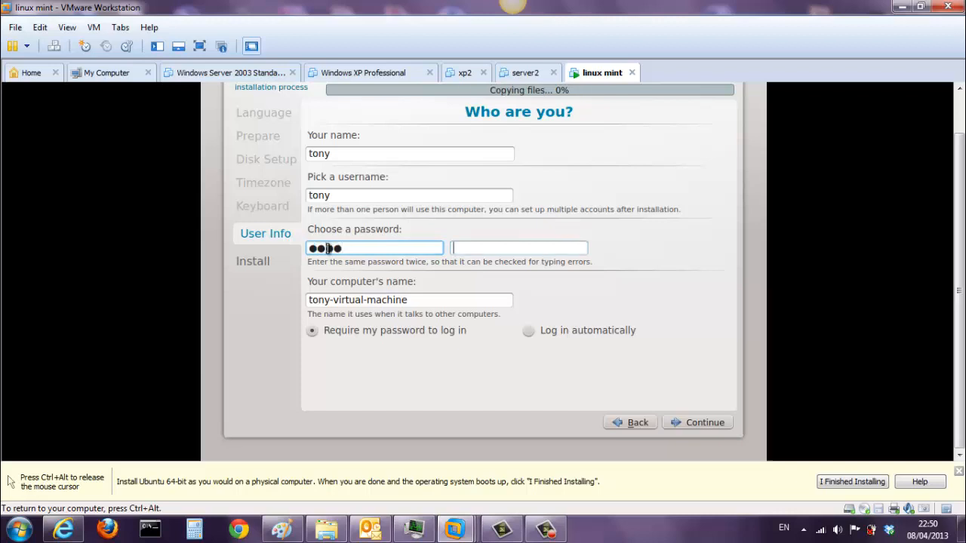
type("●●●")
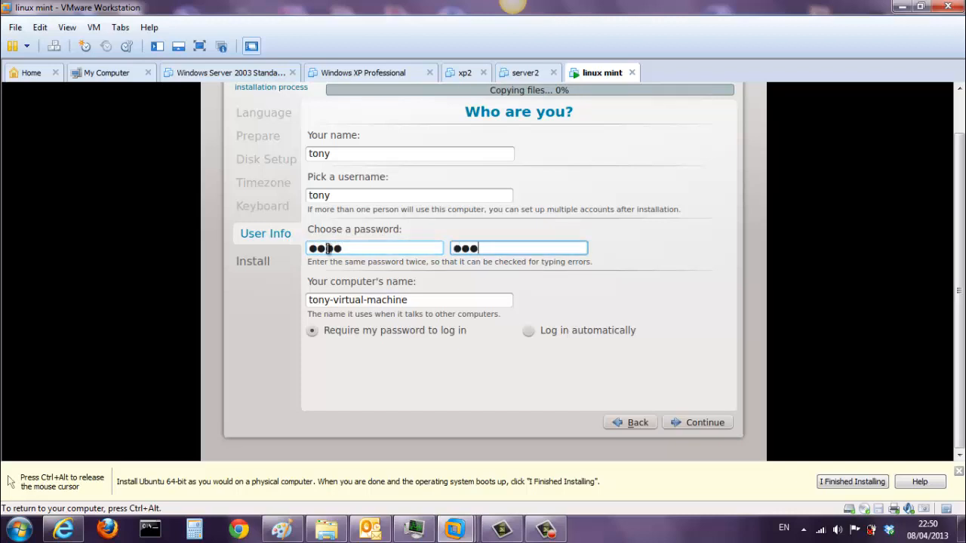
type("●")
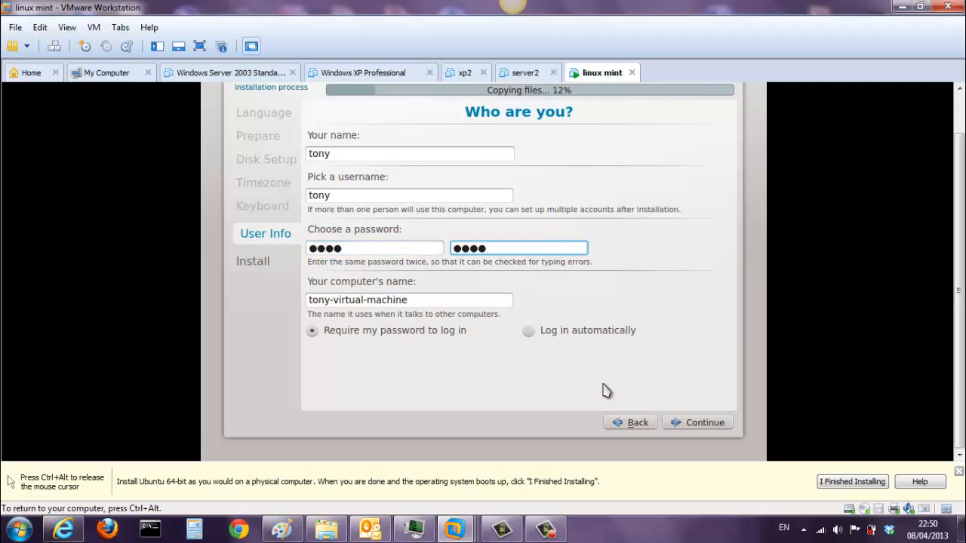
left_click(693, 424)
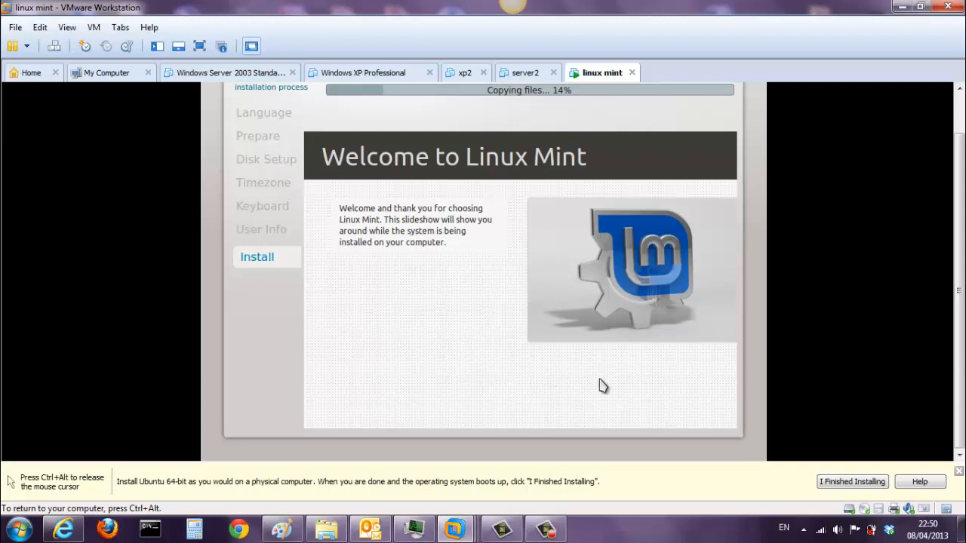
- Release the mouse from the guest while the files copy, and restart the virtual machine once installation completes
key("ctrl+alt")
left_click(589, 487)
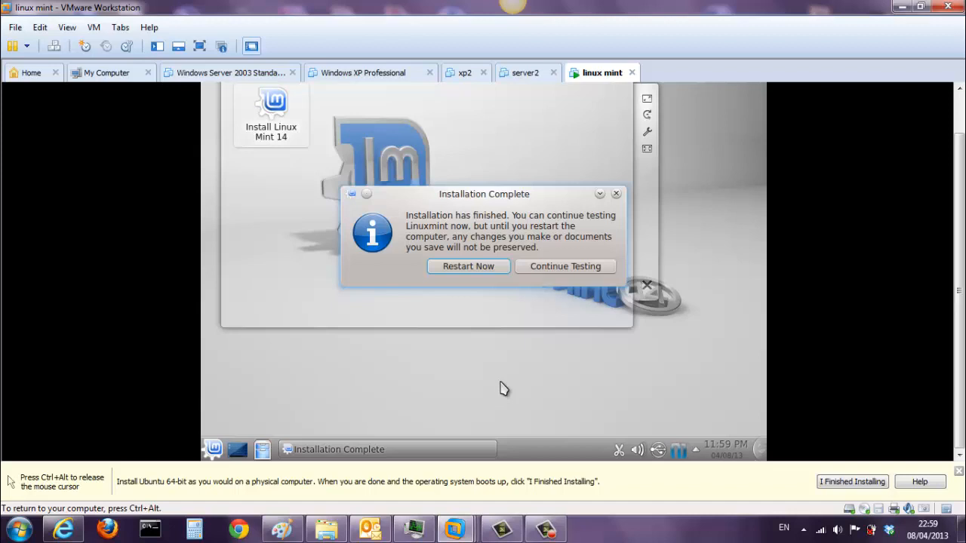
left_click(471, 269)
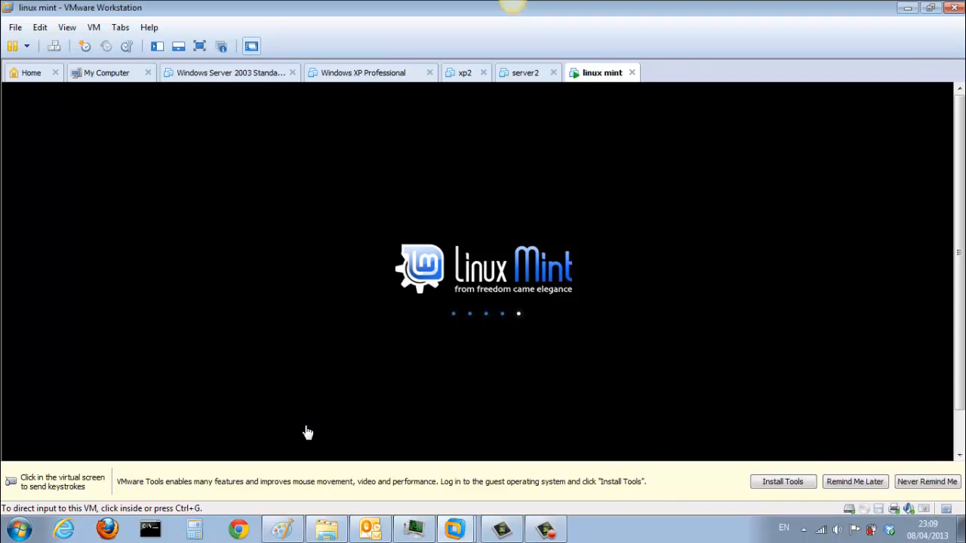
- Start the VMware Tools installation for the guest and log in to Linux Mint with the account password
left_click(776, 488)
left_click(779, 487)
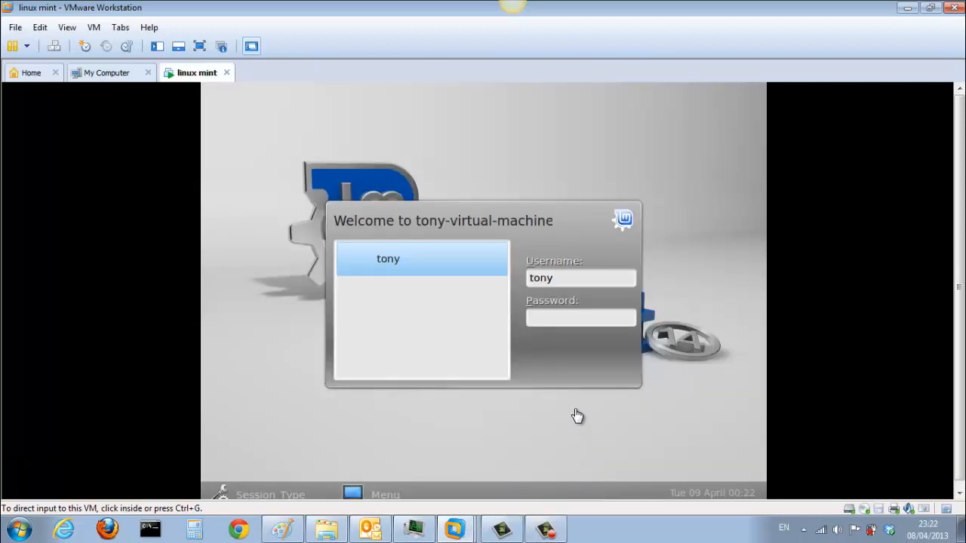
left_click(538, 318)
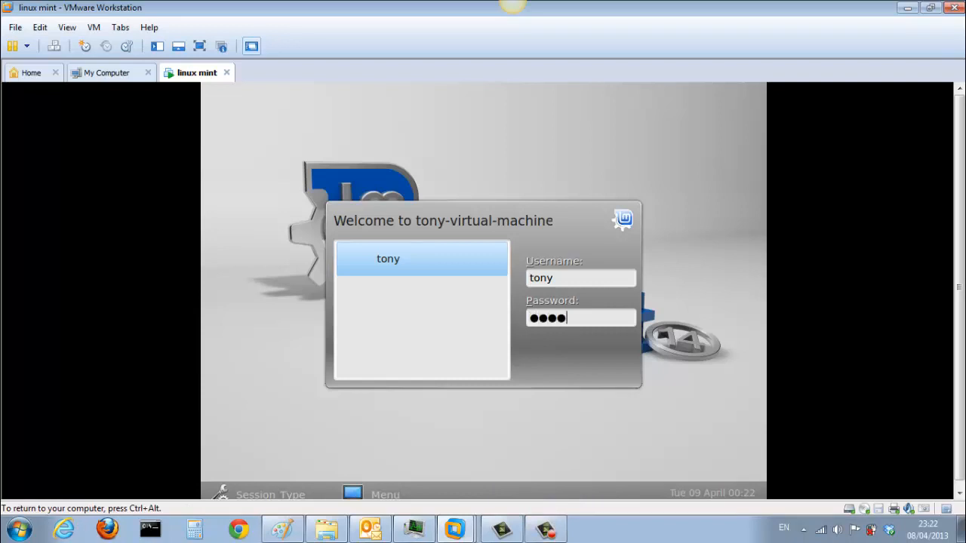
key("Return")
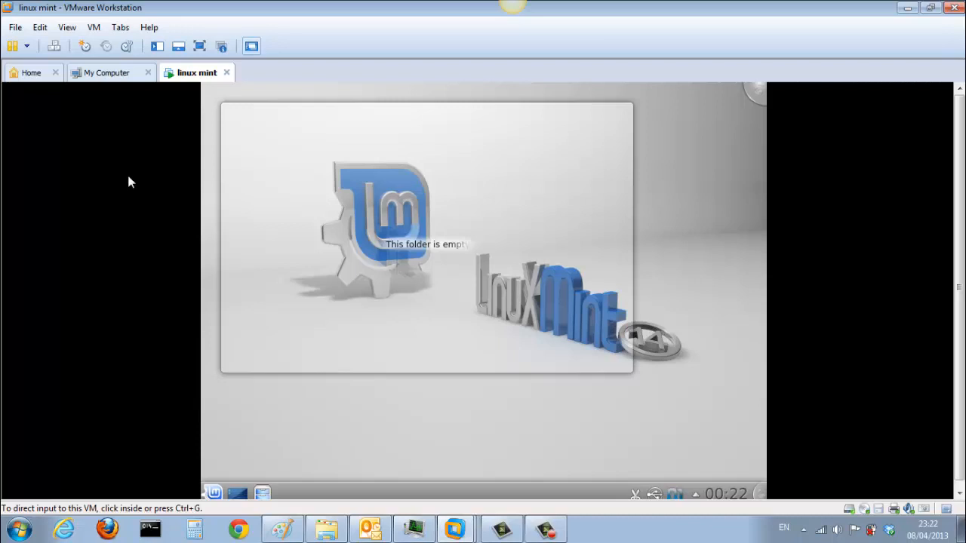
- Show the virtual machine in full screen with autosizing set to Autofit Guest, and close the Linux Mint welcome dialog
left_click(199, 46)
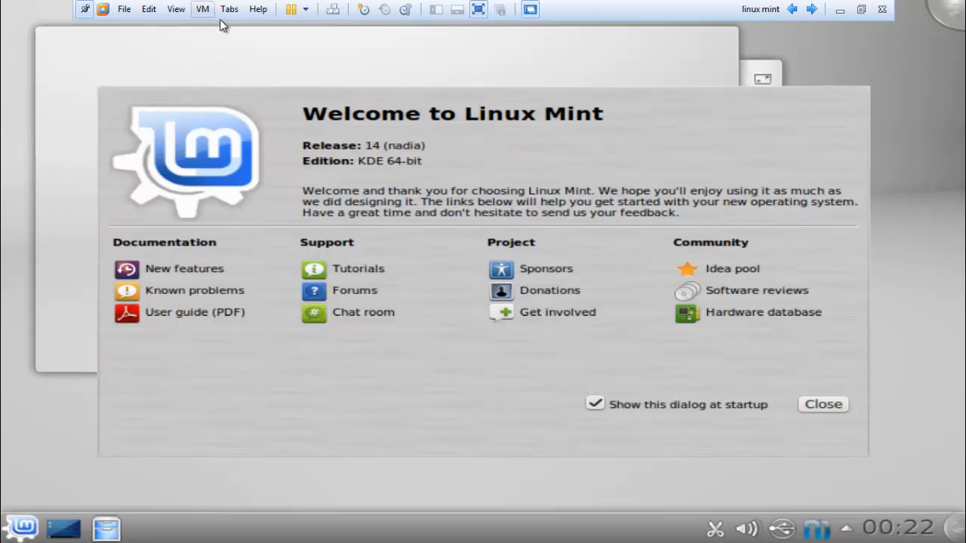
left_click(178, 10)
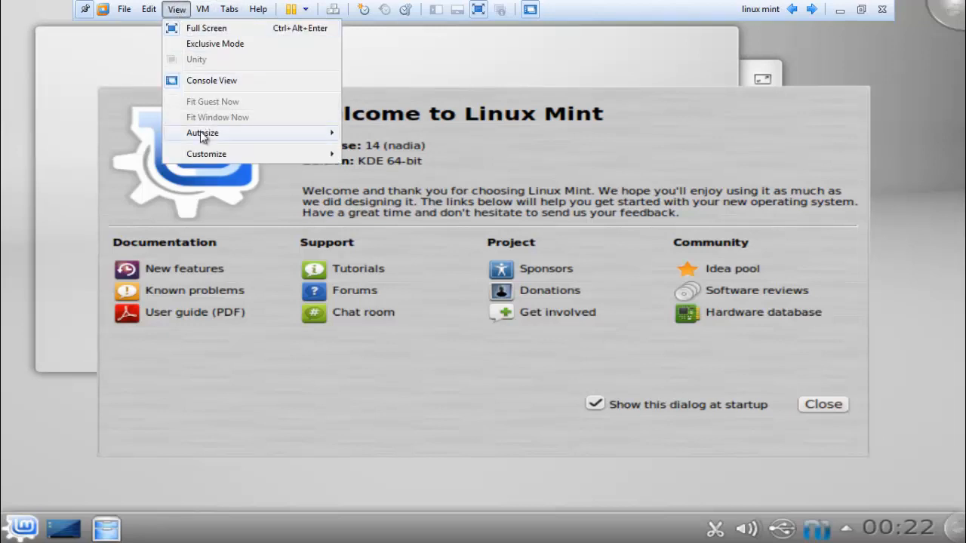
mouse_move(206, 136)
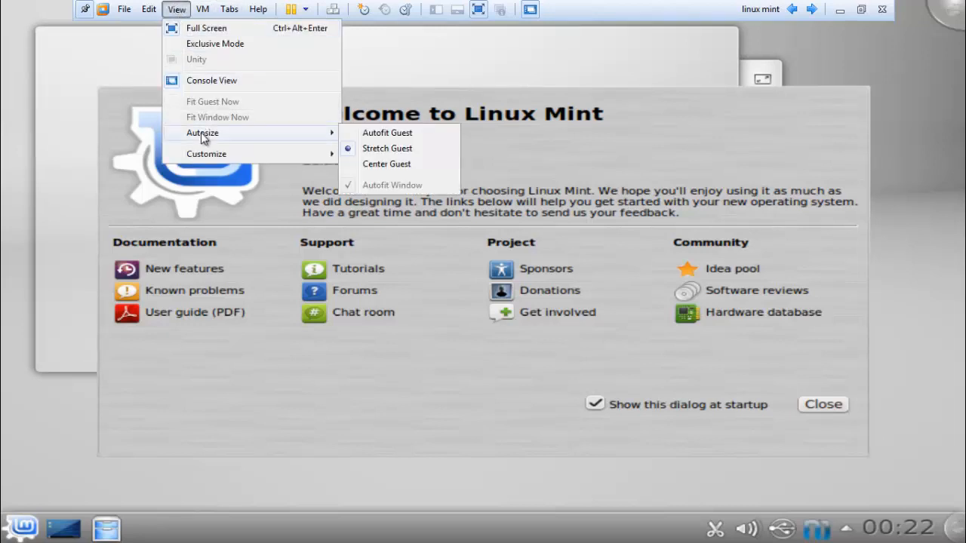
left_click(388, 134)
left_click(684, 377)
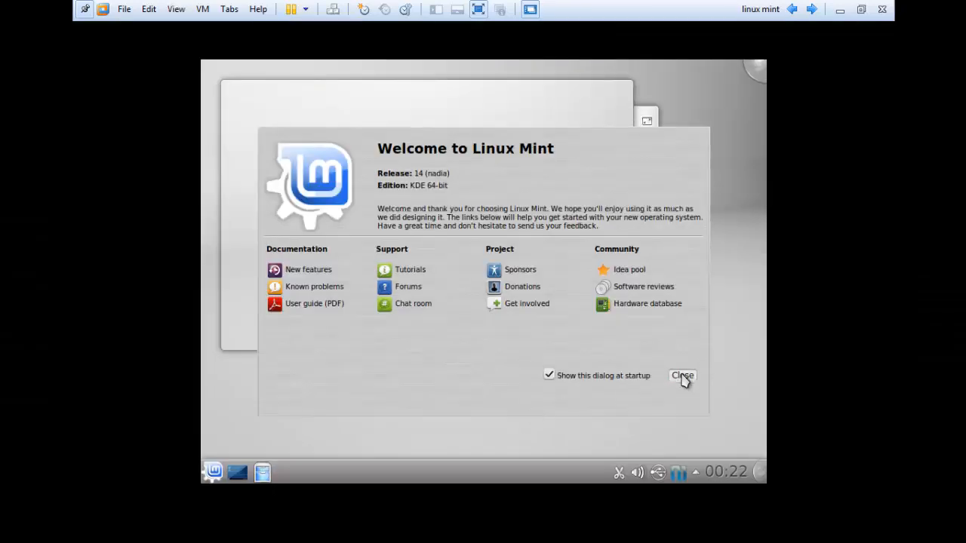